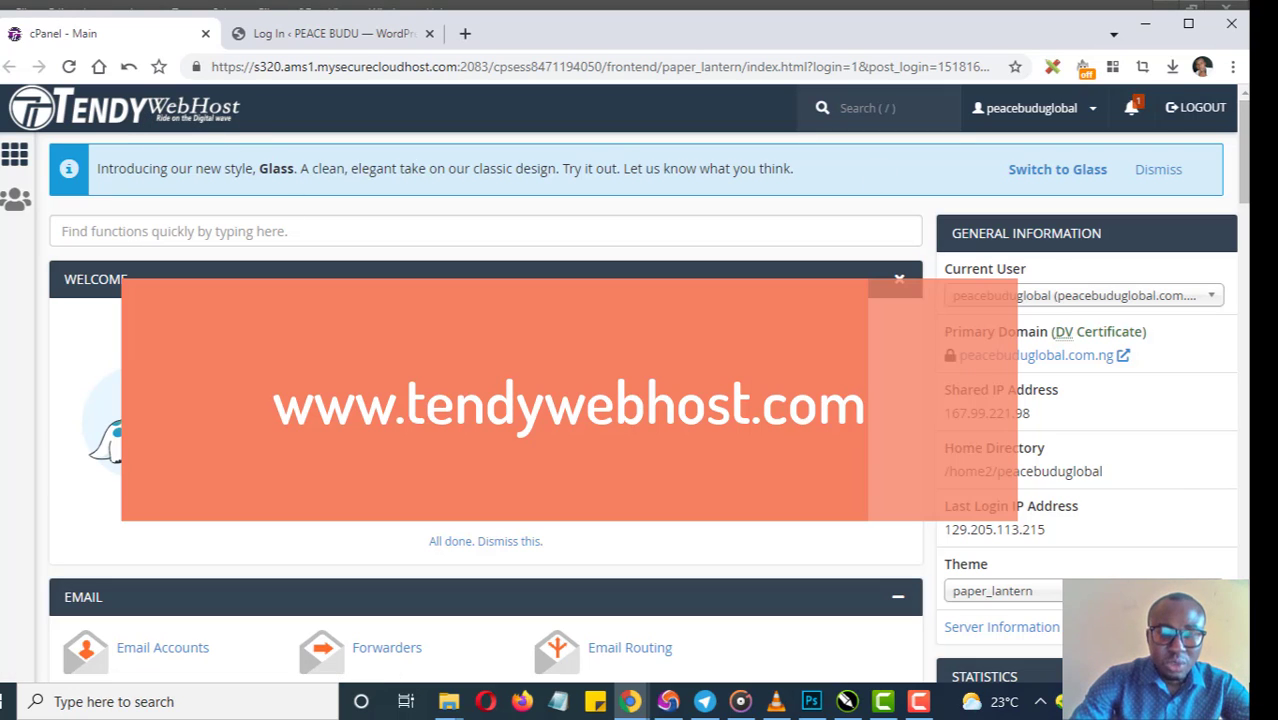
{"action": "left_click", "coordinate": [558, 701]}
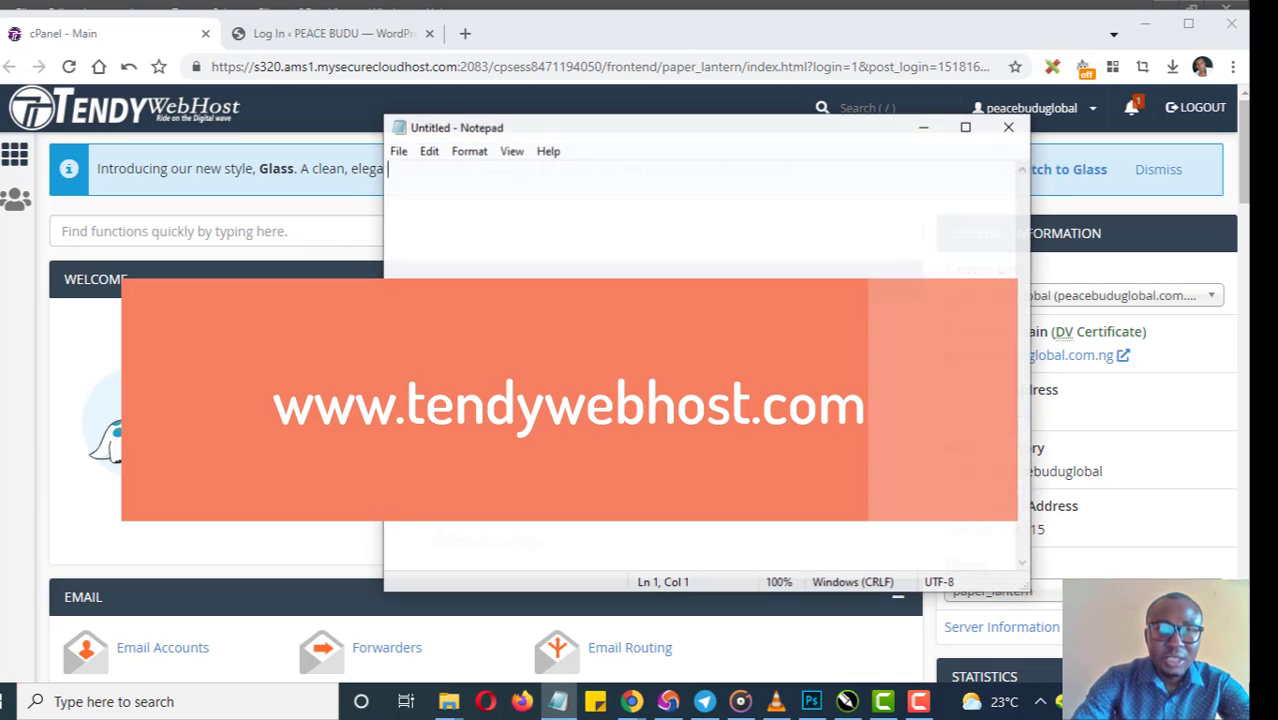
{"action": "type", "text": "www.ten"}
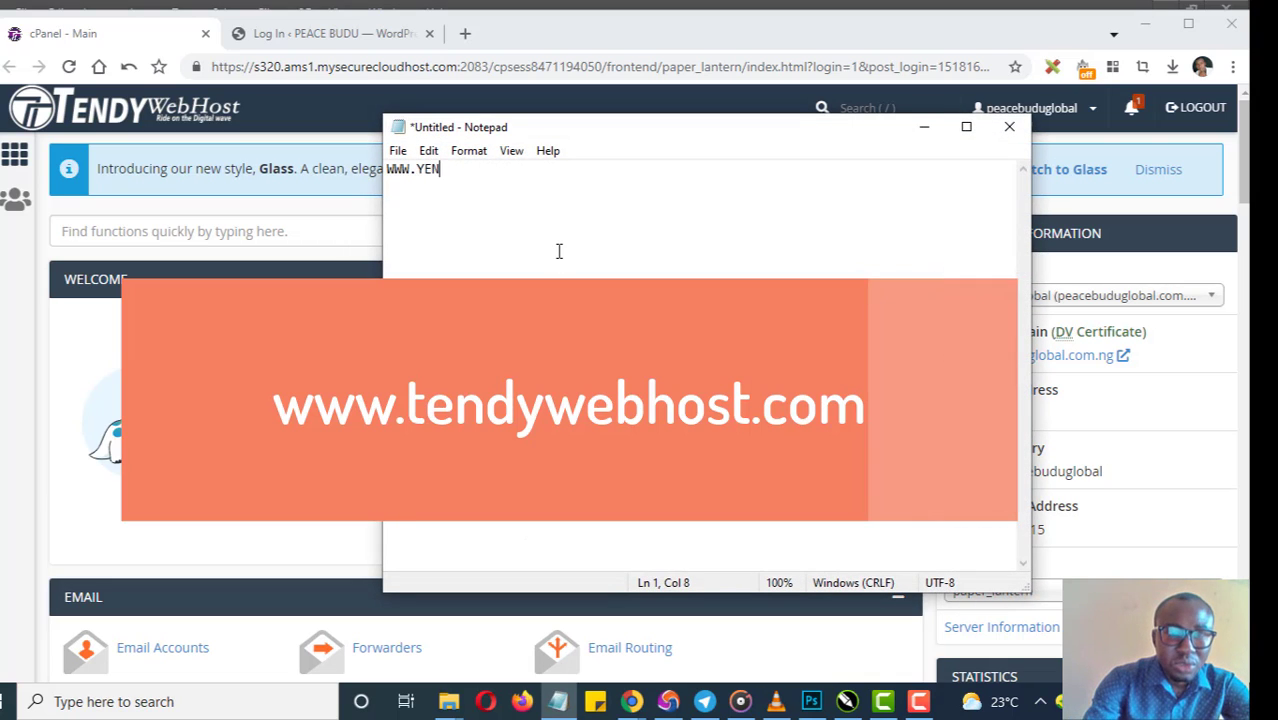
{"action": "key", "text": "BackSpace"}
{"action": "key", "text": "BackSpace"}
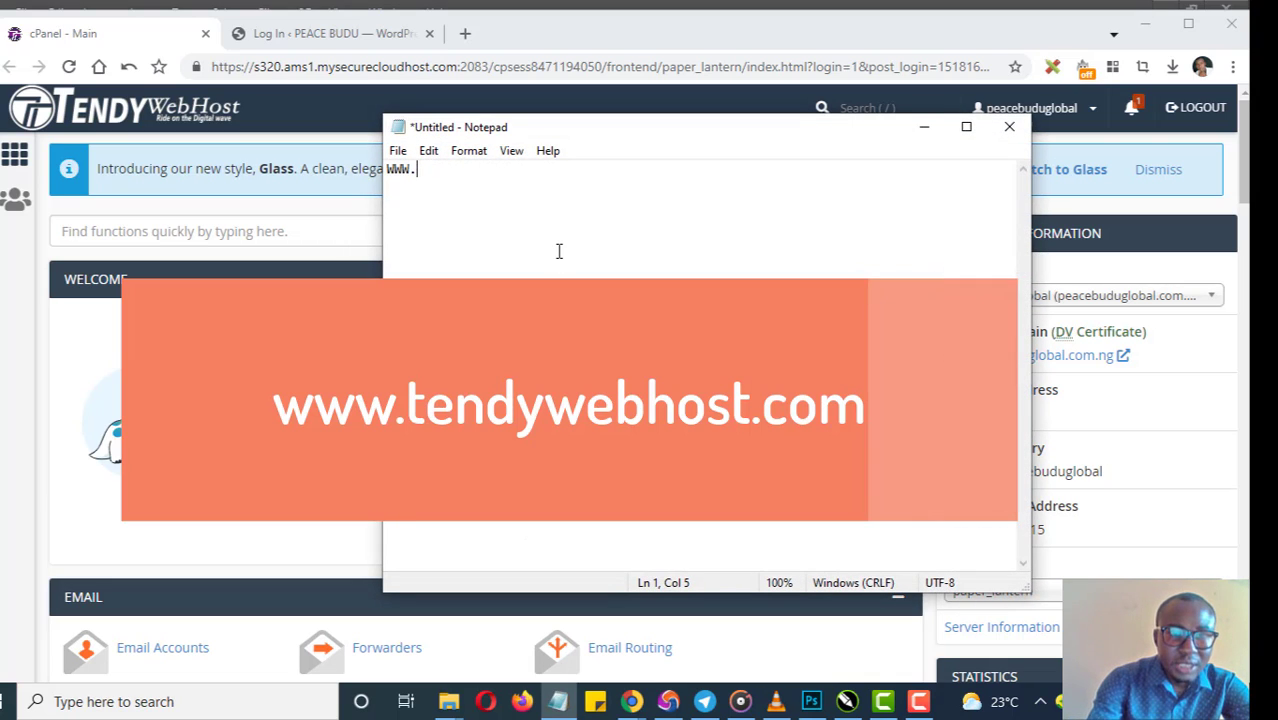
{"action": "type", "text": "ENDYWEB"}
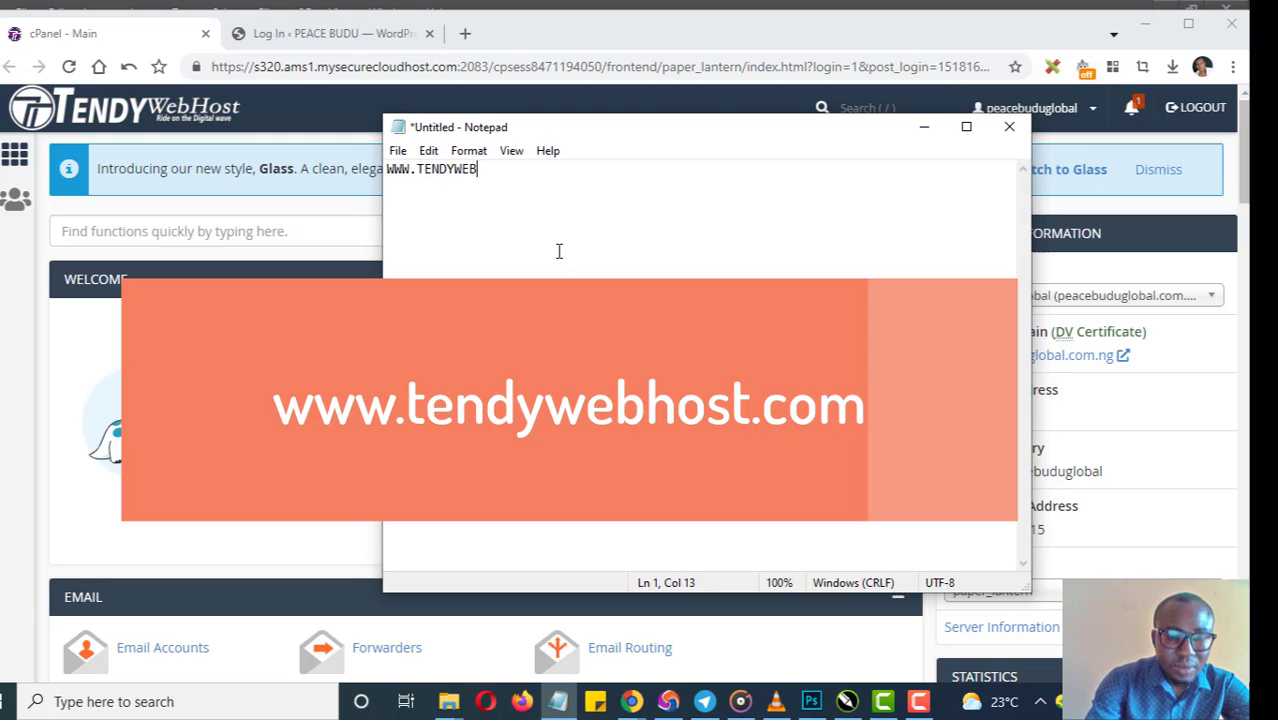
{"action": "type", "text": "COM"}
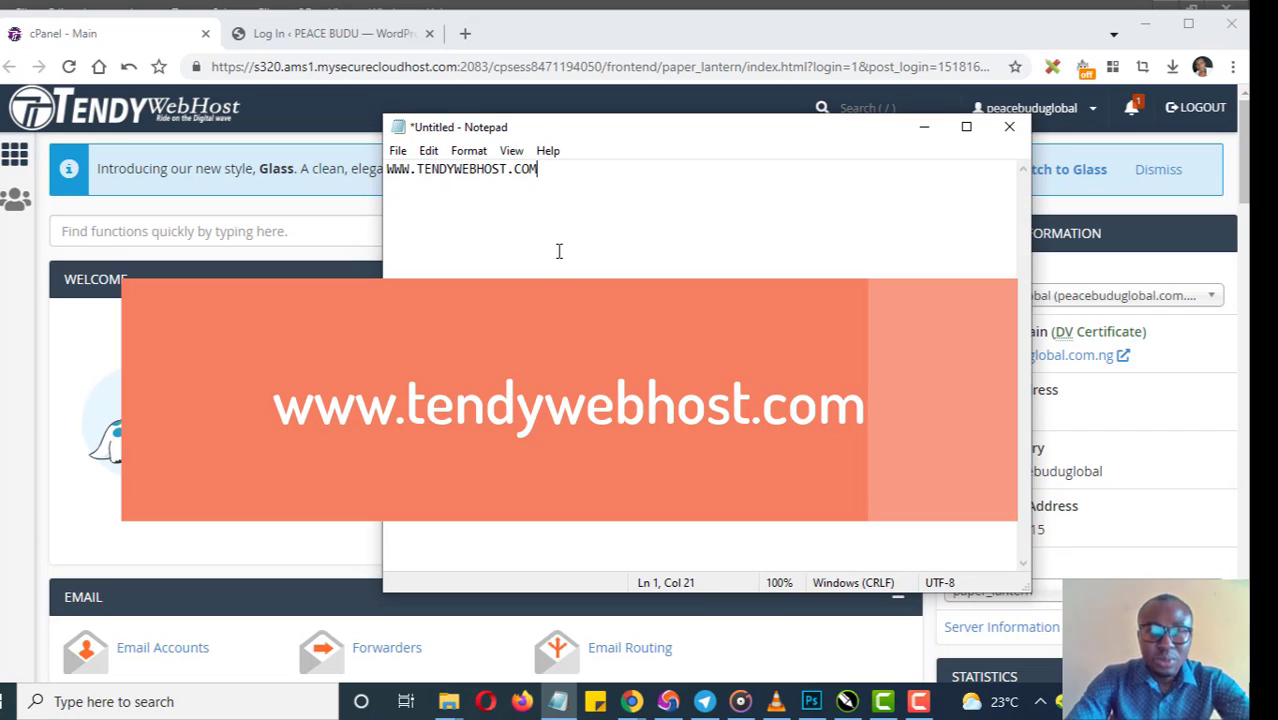
{"action": "left_click", "coordinate": [924, 132]}
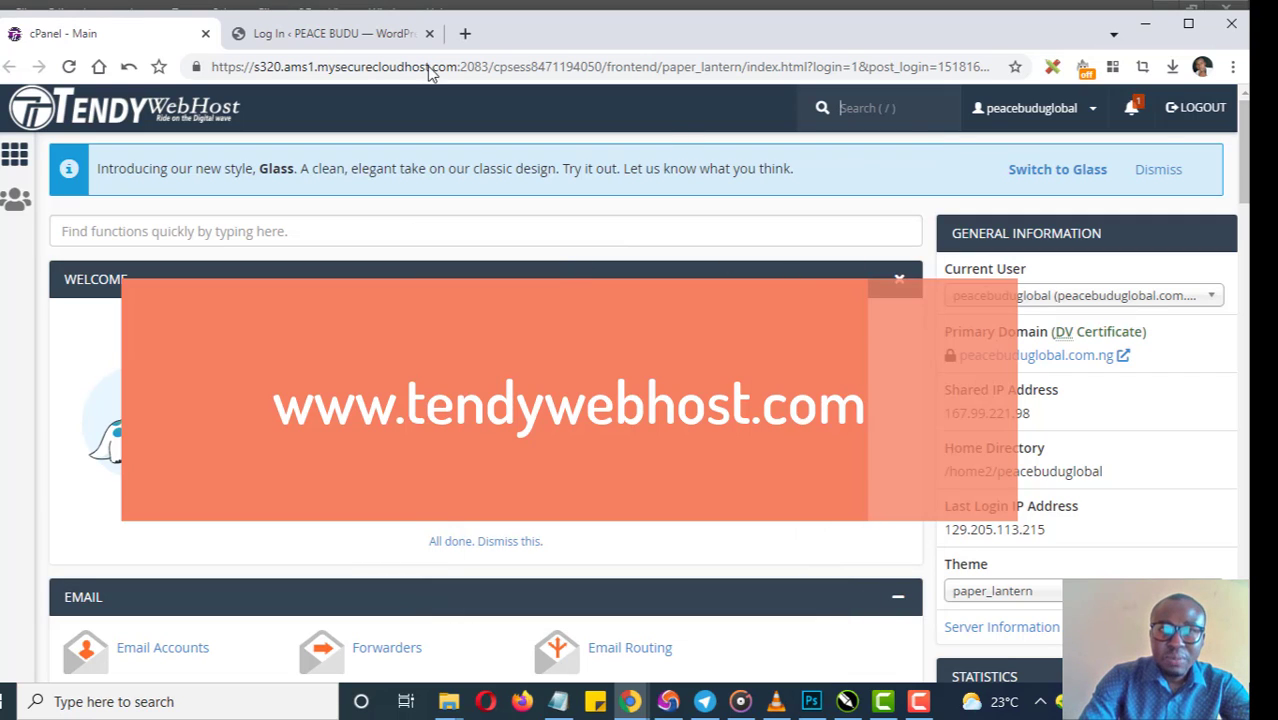
- Glance at the WordPress login tab, then return to cPanel and launch phpMyAdmin from Databases
{"action": "left_click", "coordinate": [305, 37]}
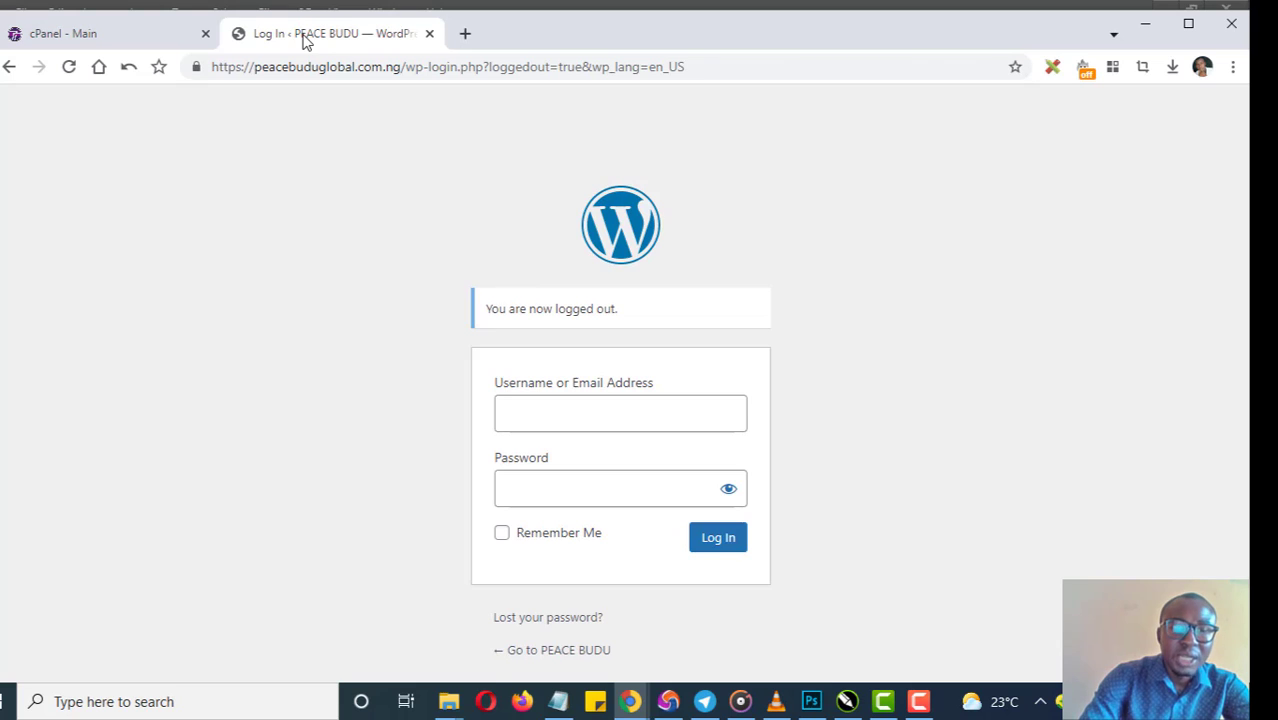
{"action": "left_click", "coordinate": [114, 35]}
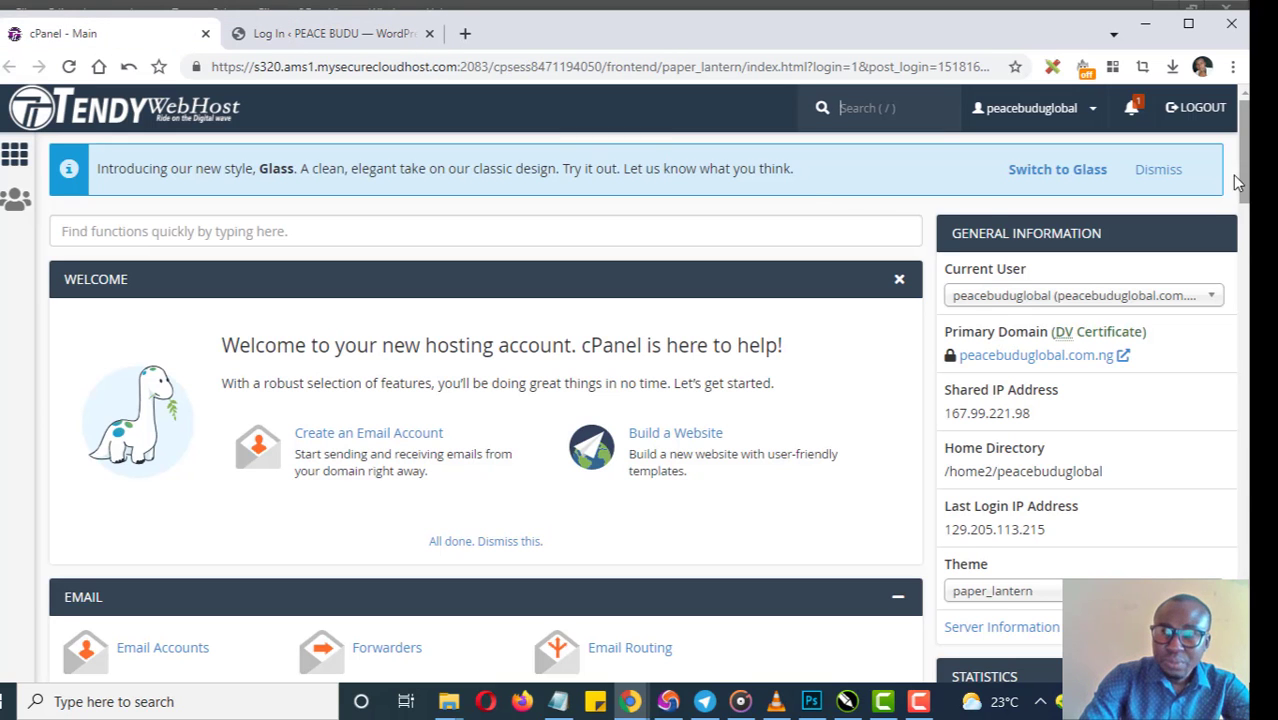
{"action": "scroll", "coordinate": [1240, 185], "scroll_direction": "down", "scroll_amount": 4}
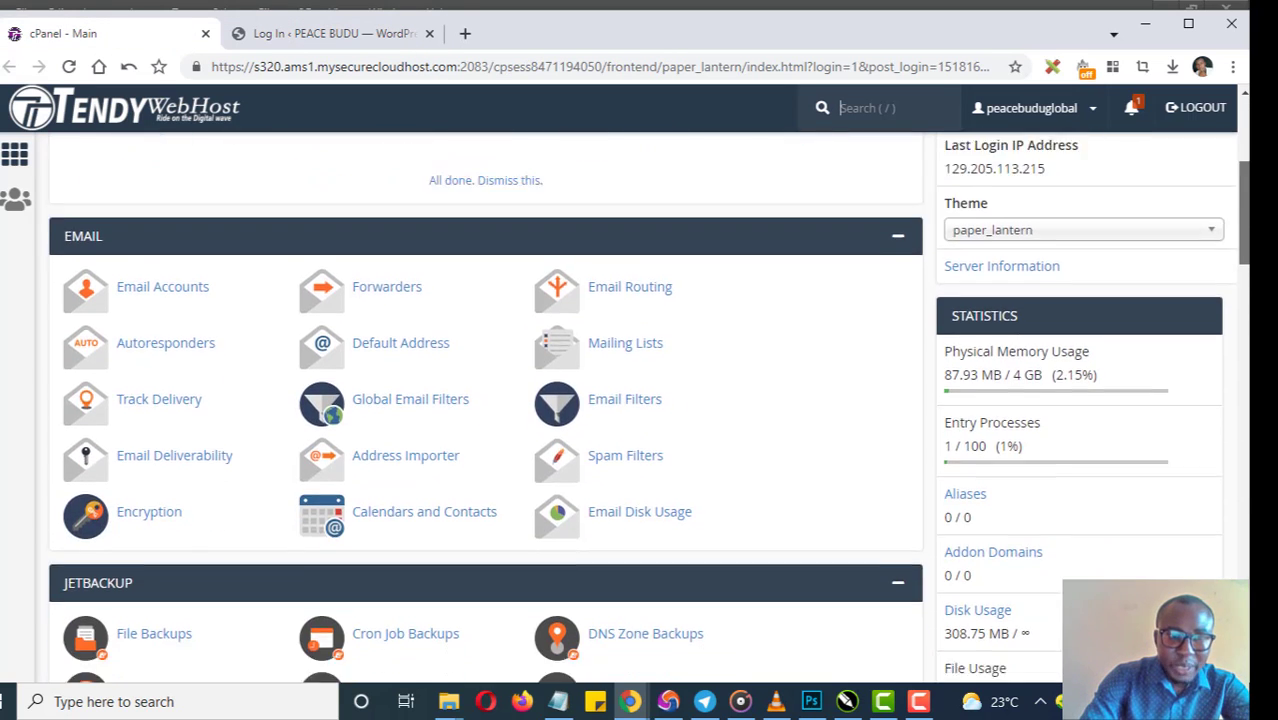
{"action": "scroll", "coordinate": [640, 420], "scroll_direction": "down", "scroll_amount": 6}
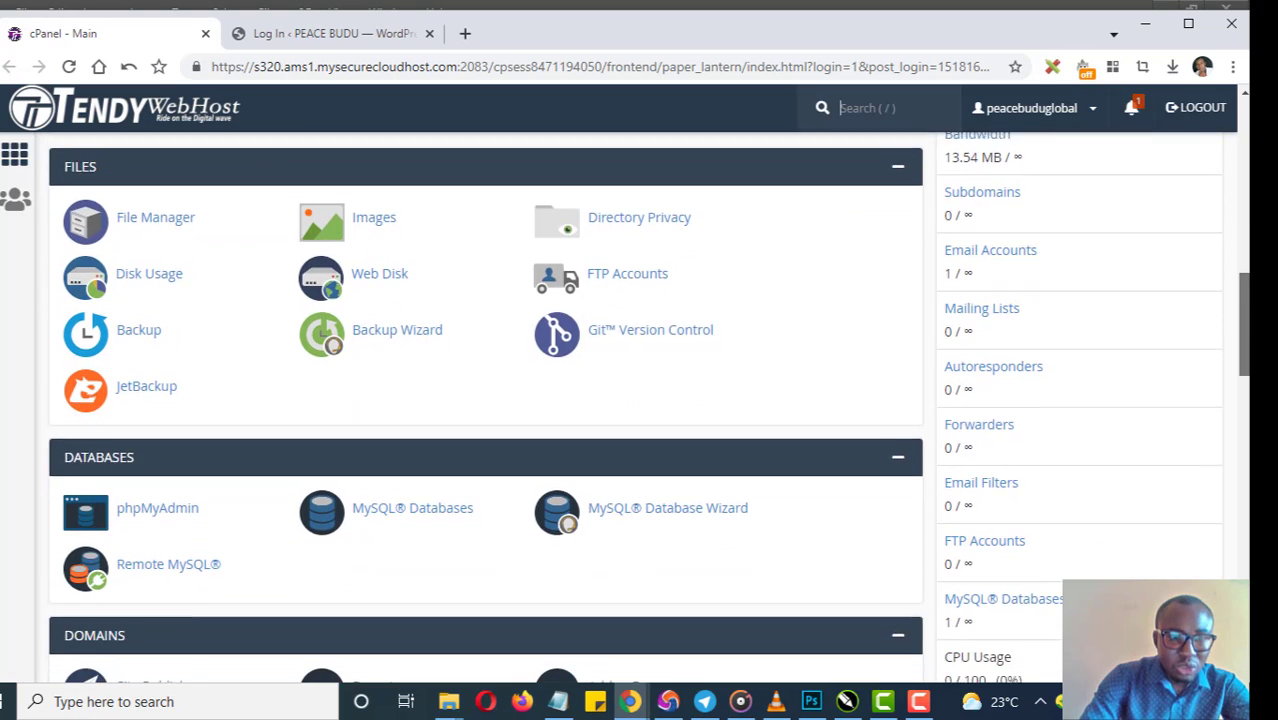
{"action": "scroll", "coordinate": [565, 416], "scroll_direction": "down", "scroll_amount": 1}
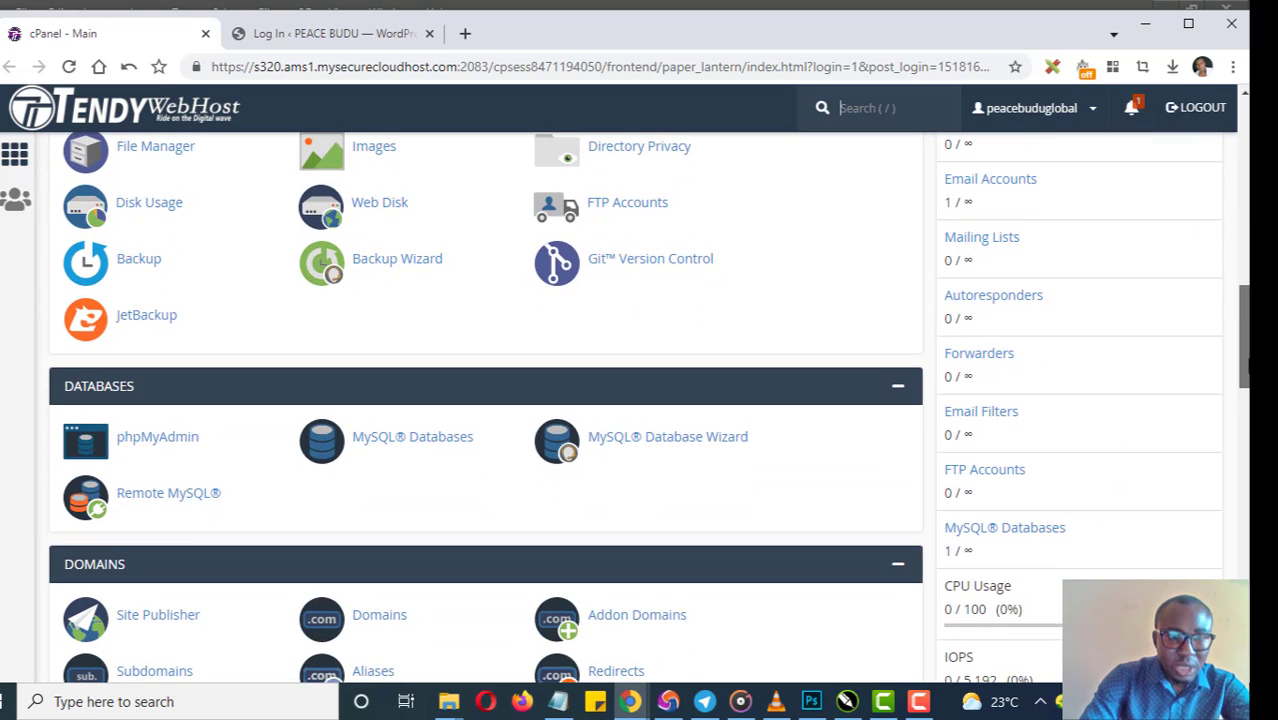
{"action": "left_click", "coordinate": [138, 450]}
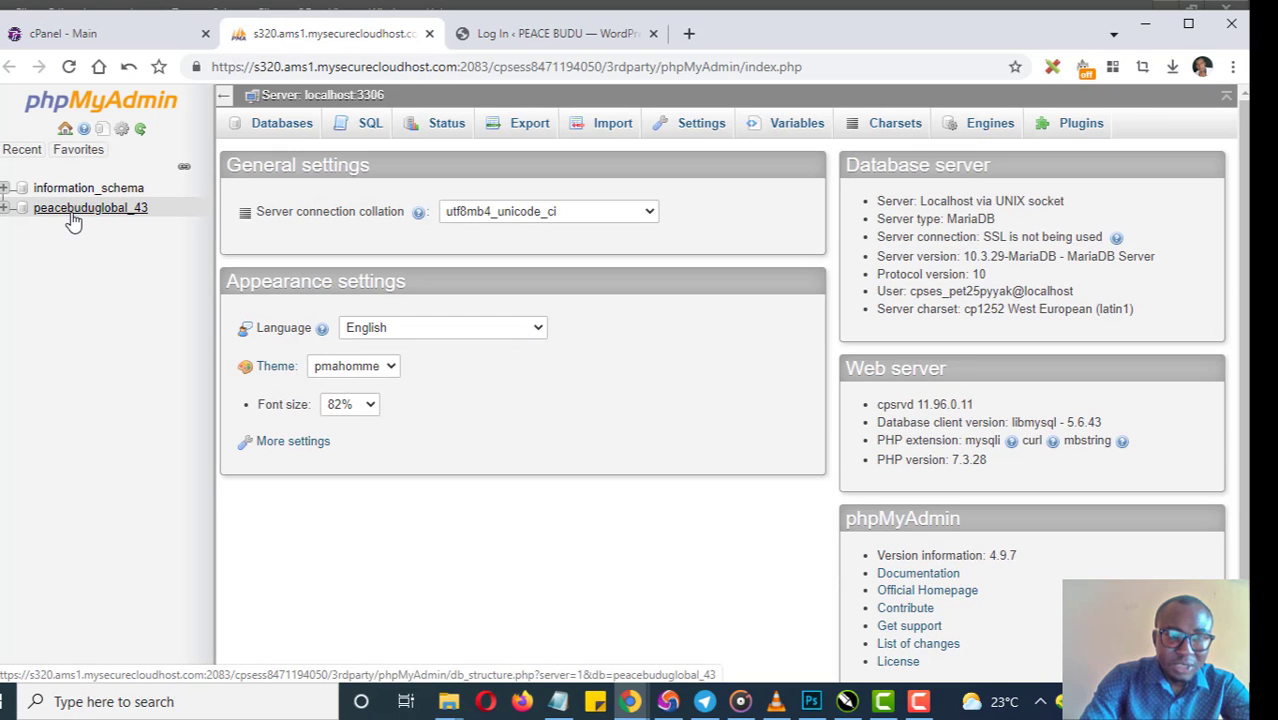
- Open the account's WordPress database and scroll its table list down to wpth_users
{"action": "left_click", "coordinate": [73, 210]}
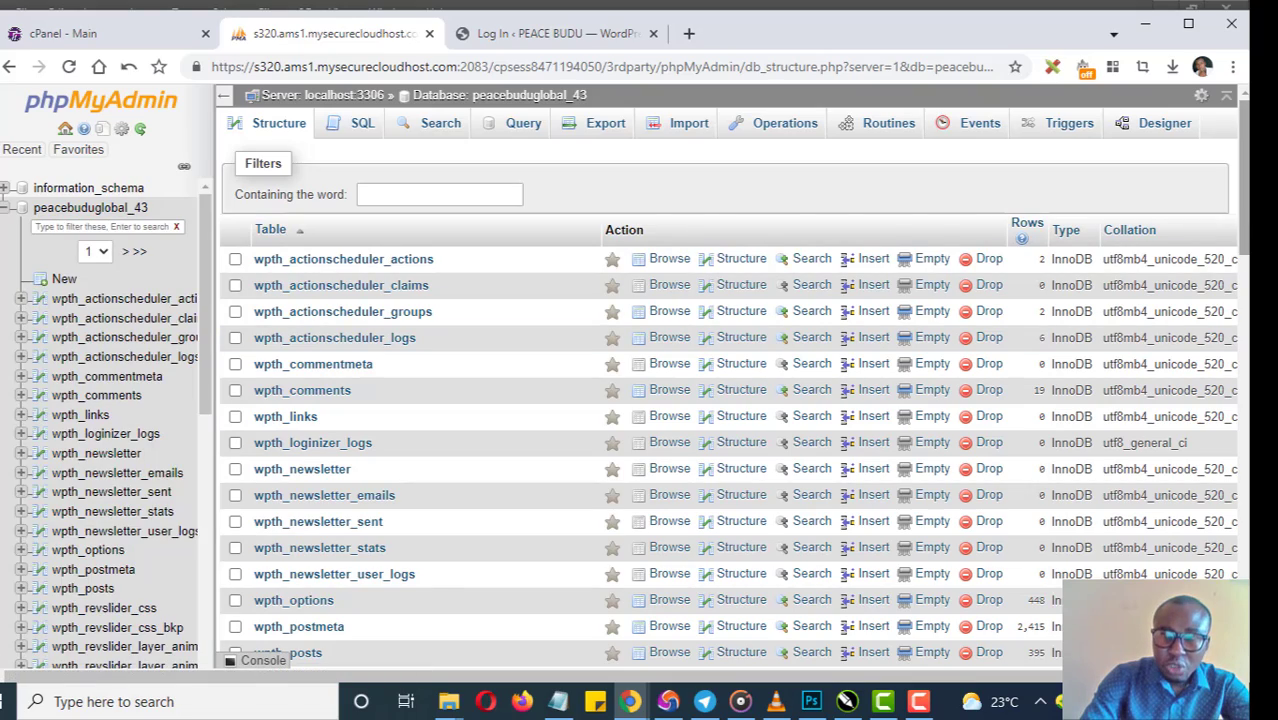
{"action": "scroll", "coordinate": [730, 400], "scroll_direction": "down", "scroll_amount": 9}
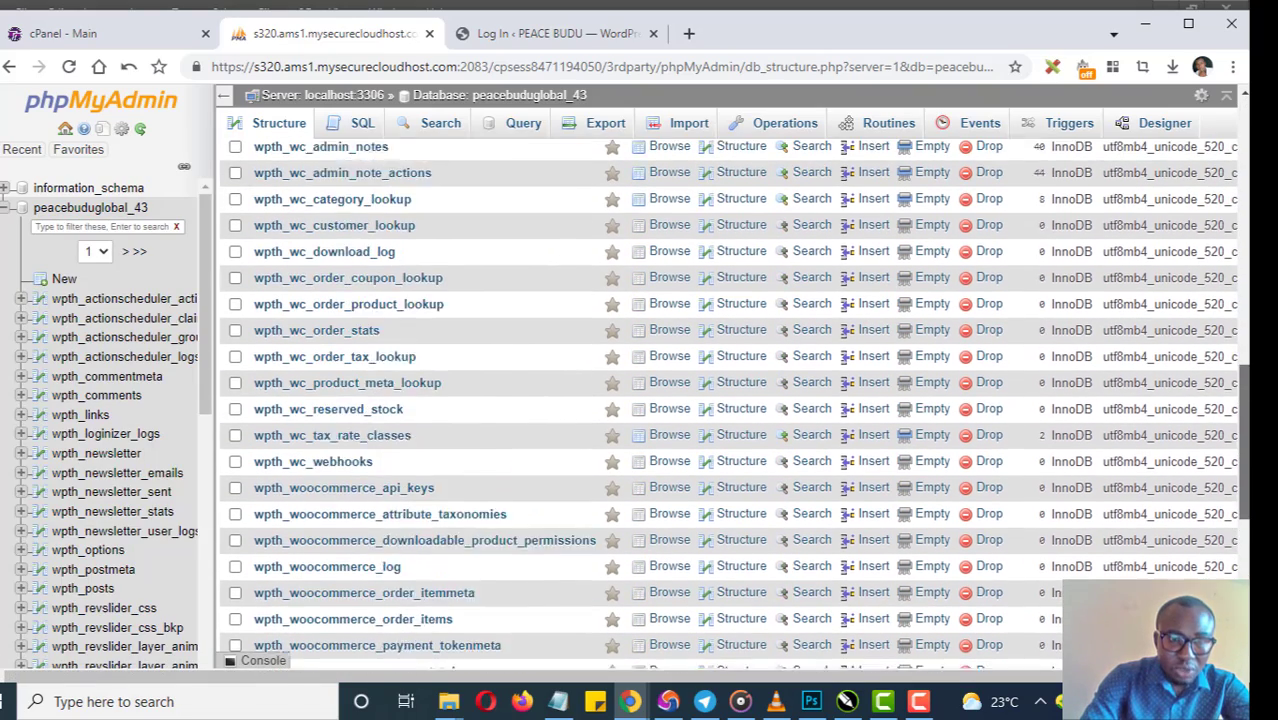
{"action": "scroll", "coordinate": [600, 318], "scroll_direction": "up", "scroll_amount": 1}
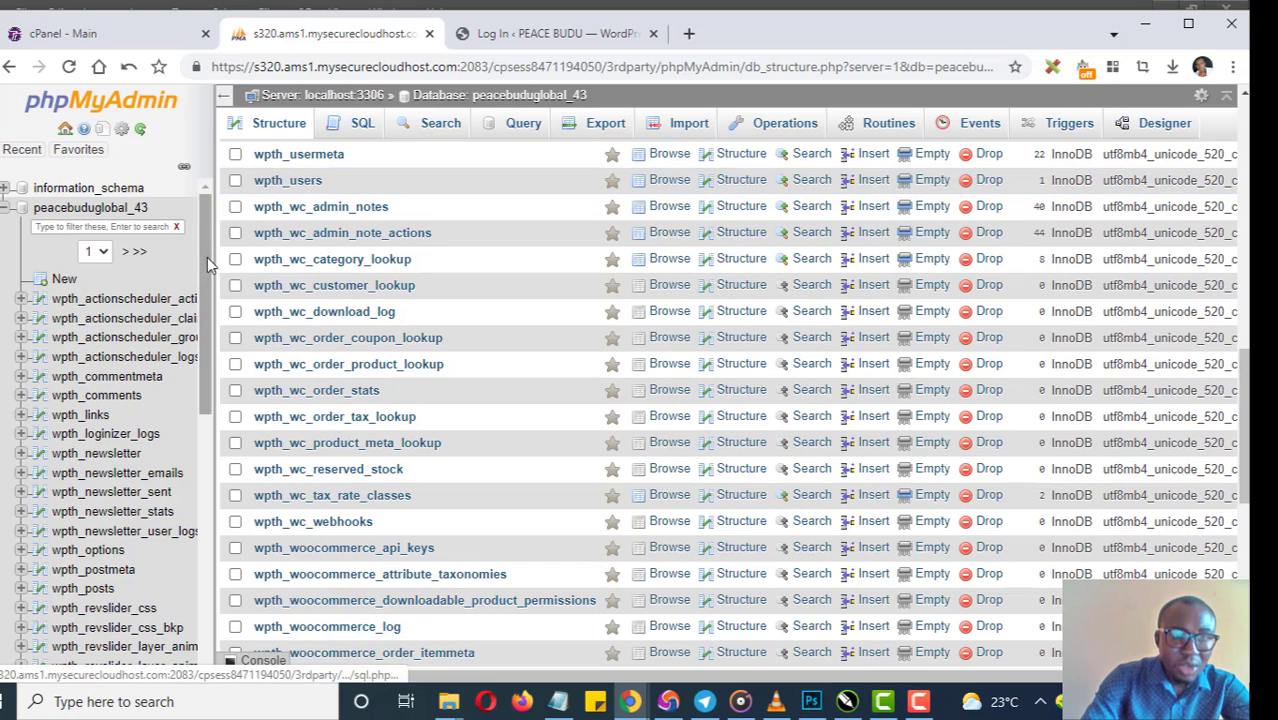
{"action": "left_click_drag", "start_coordinate": [206, 252], "coordinate": [212, 577]}
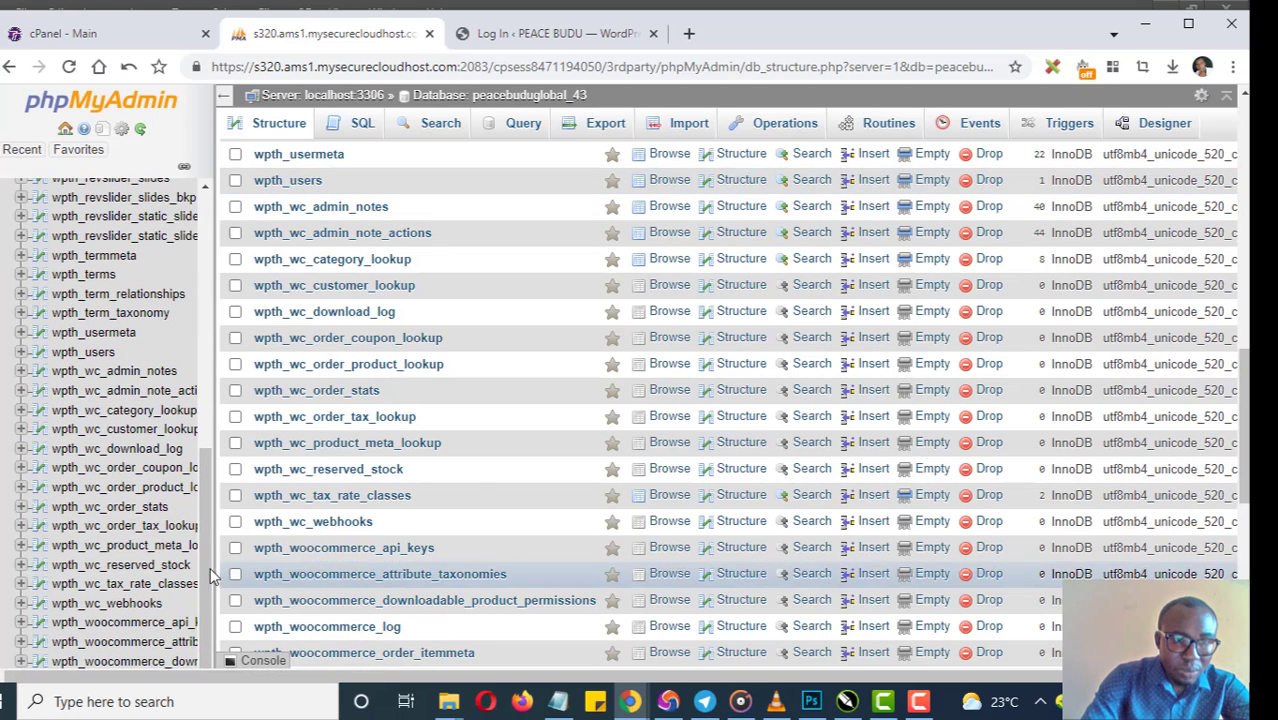
- Browse wpth_users, cancel an in-place user_login edit, and open the admin row's full Edit form
{"action": "left_click", "coordinate": [97, 354]}
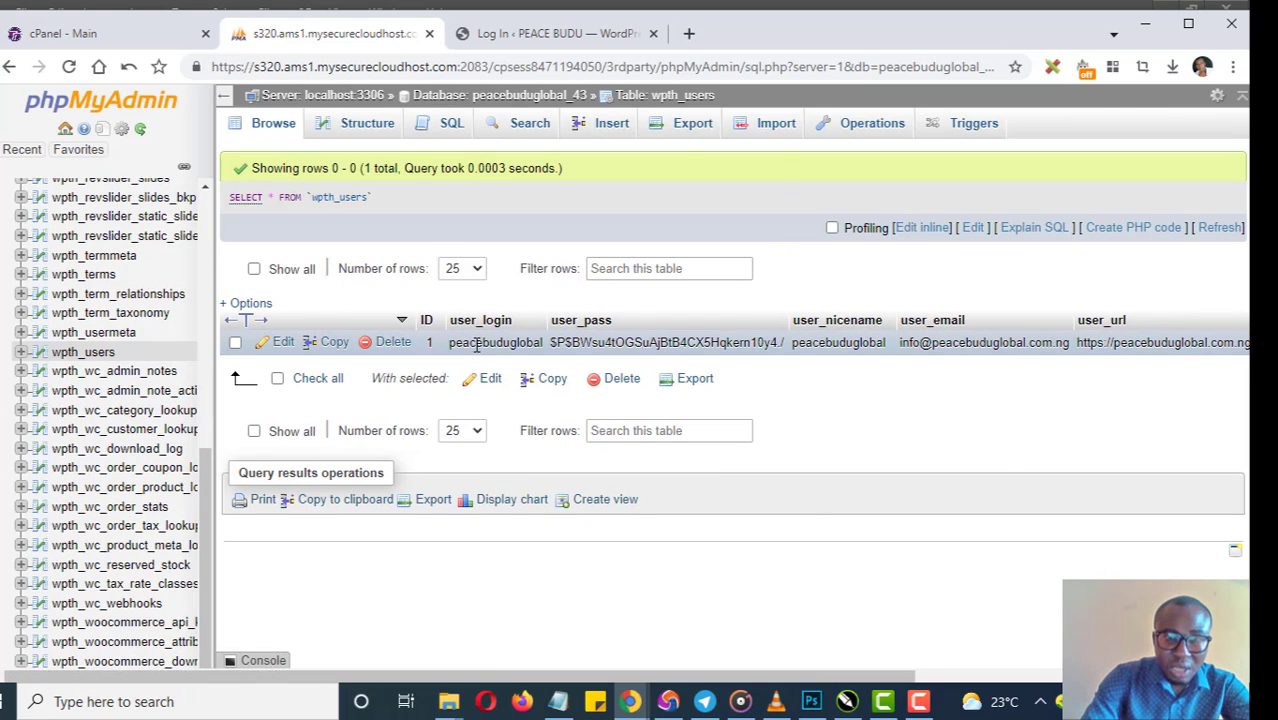
{"action": "double_click", "coordinate": [530, 342]}
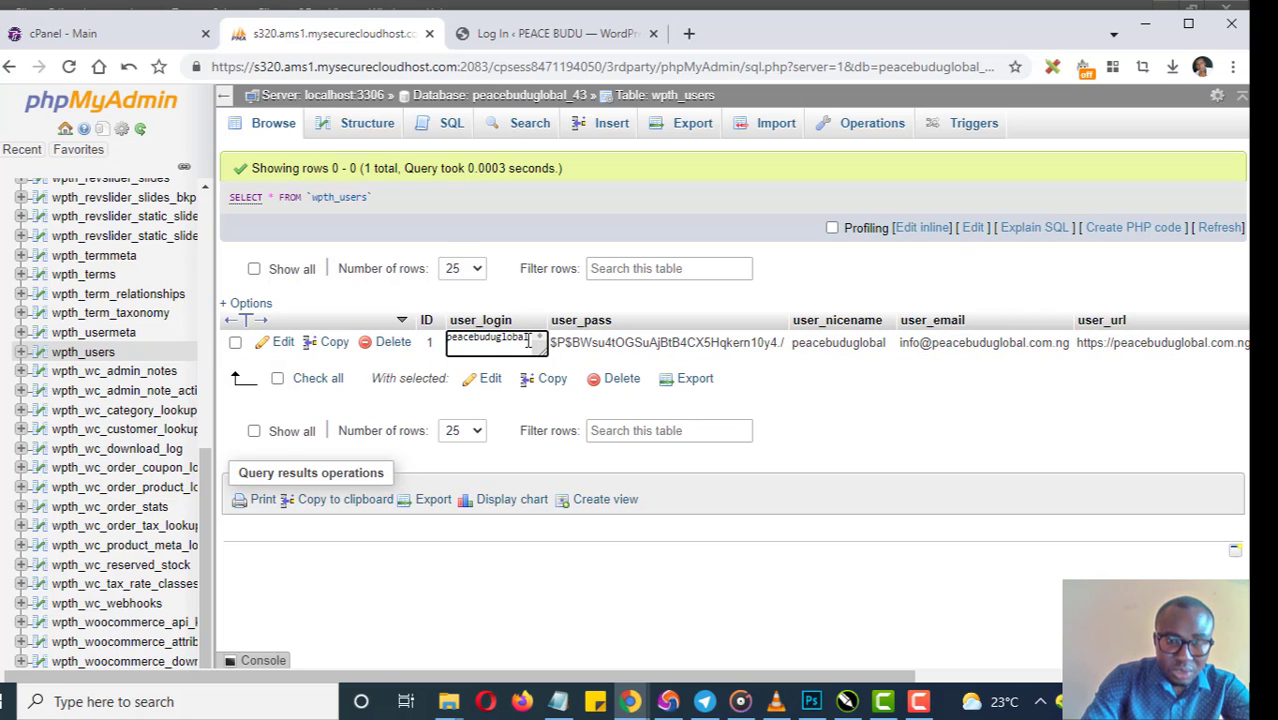
{"action": "double_click", "coordinate": [524, 342]}
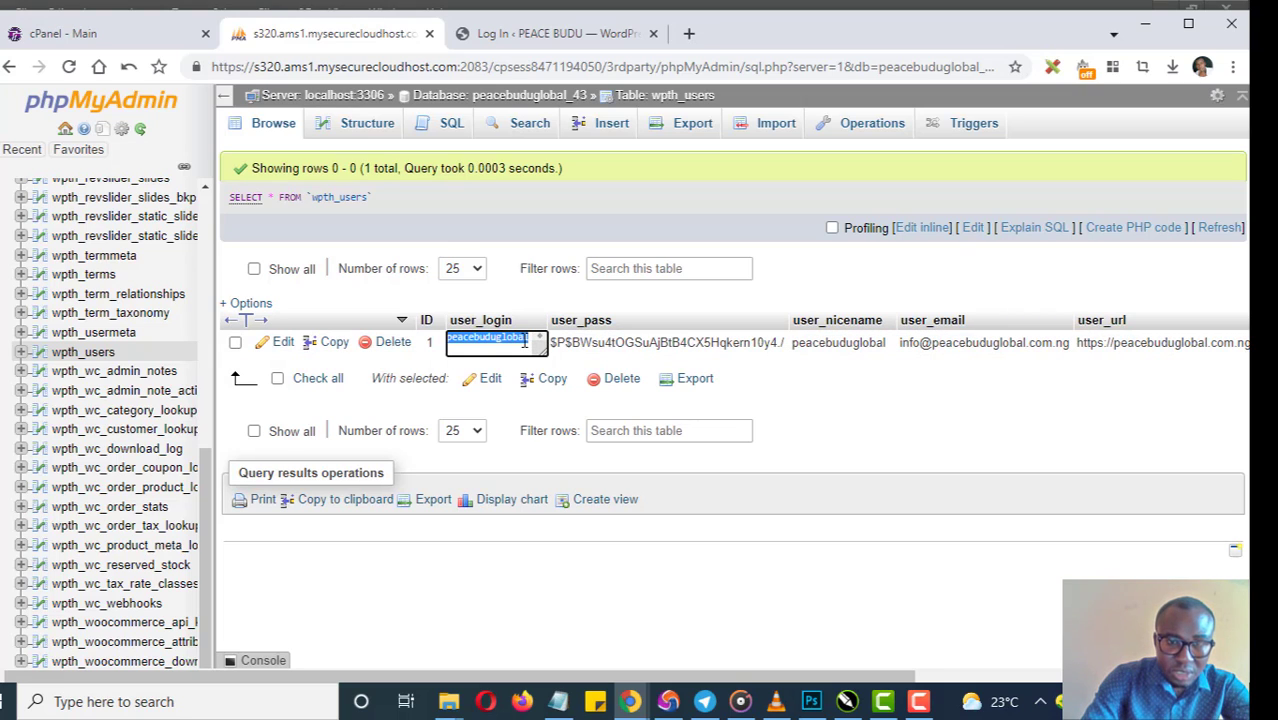
{"action": "left_click", "coordinate": [672, 305]}
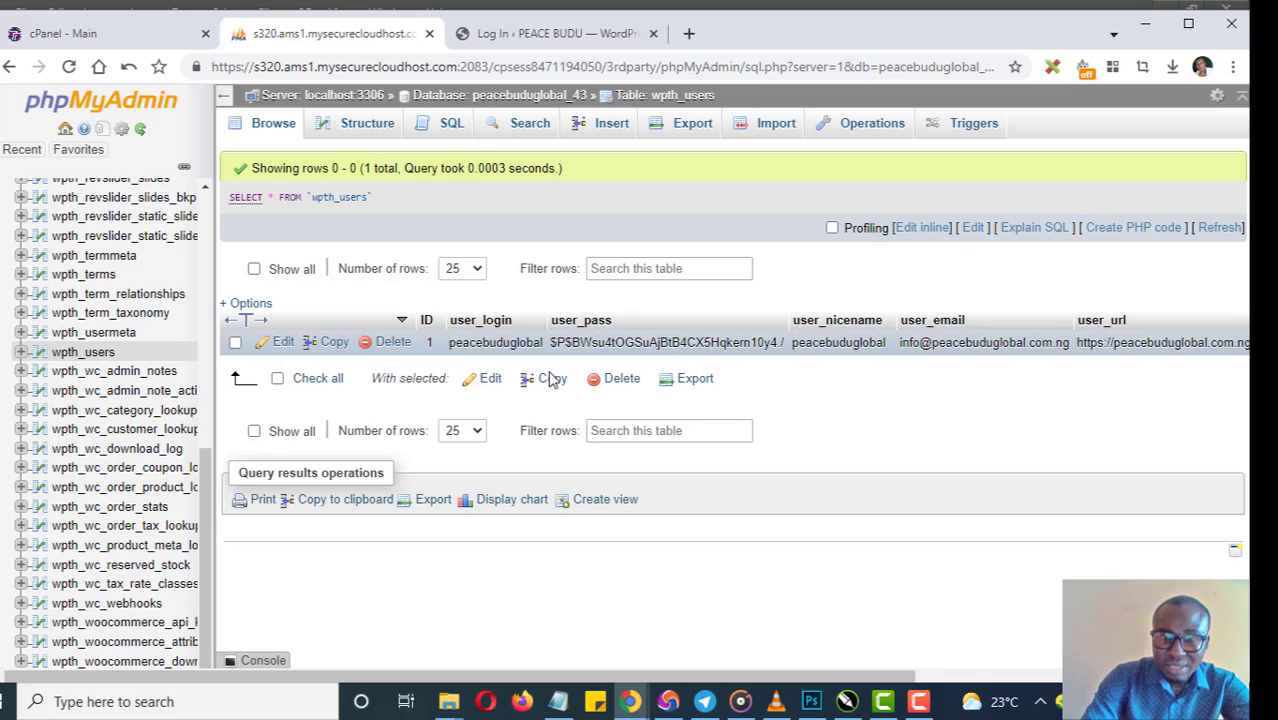
{"action": "left_click", "coordinate": [276, 342]}
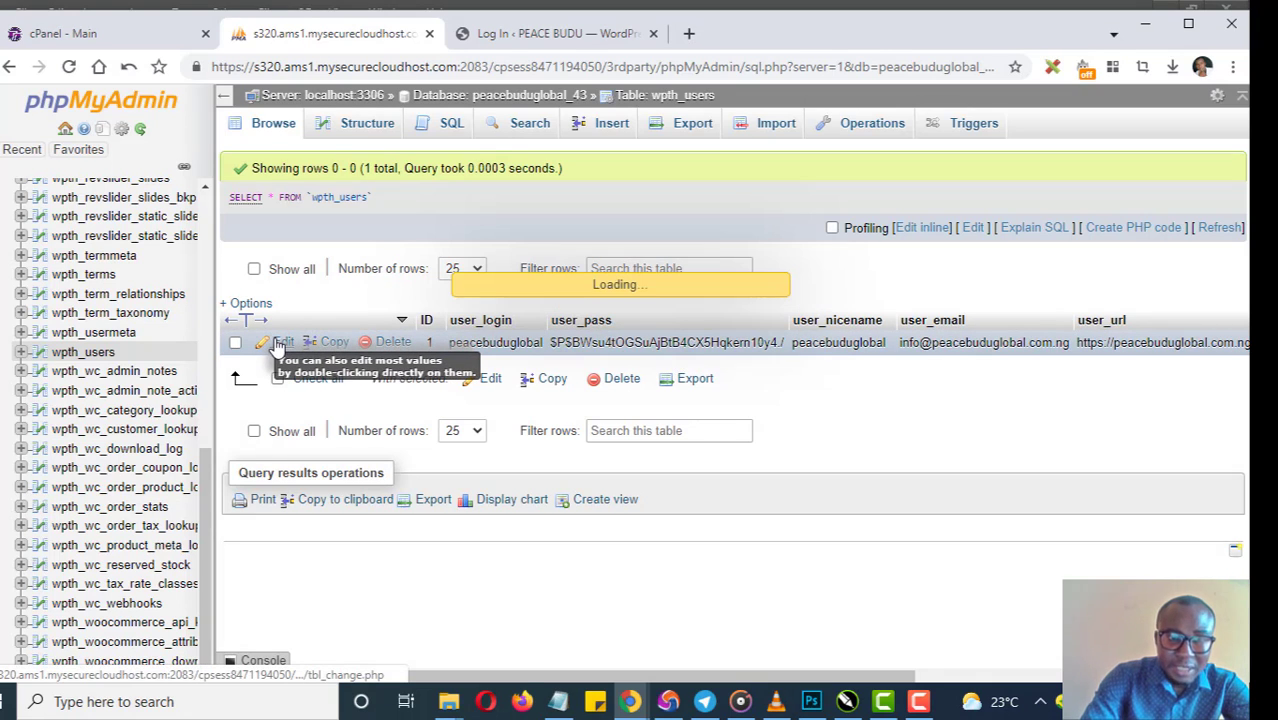
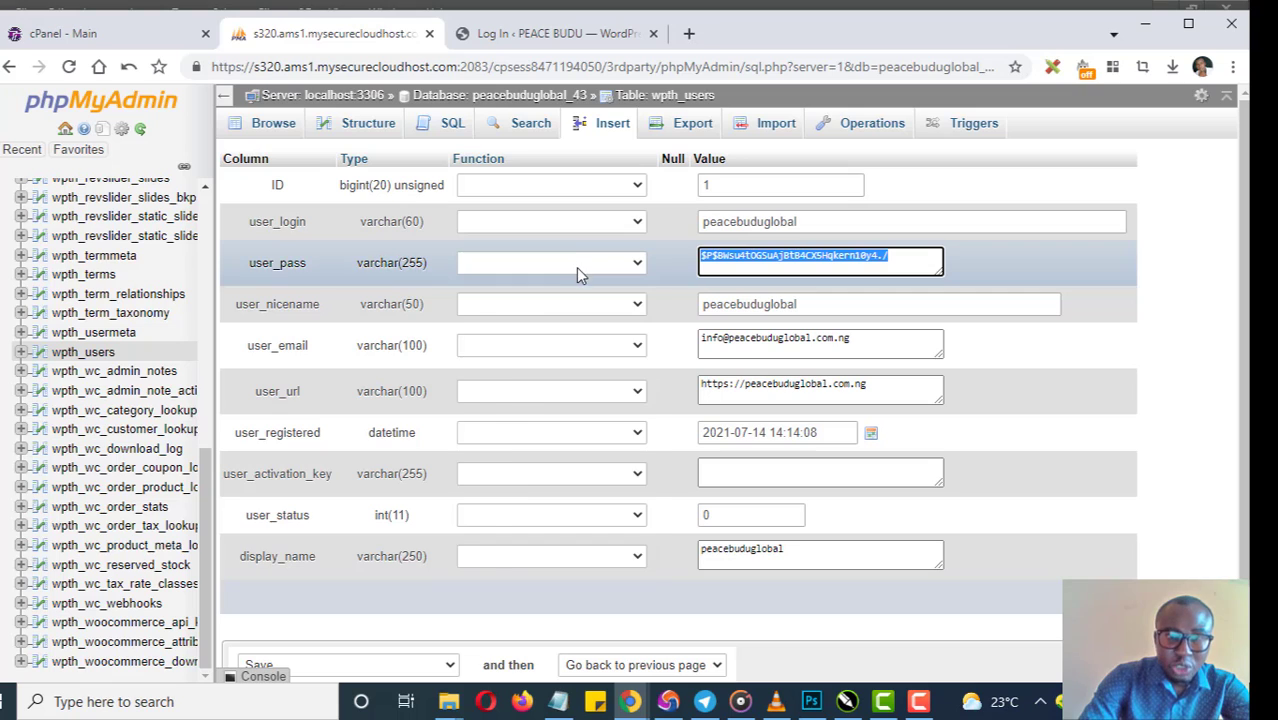
- Choose MD5 as the user_pass function and select the entire old password hash
{"action": "left_click", "coordinate": [576, 267]}
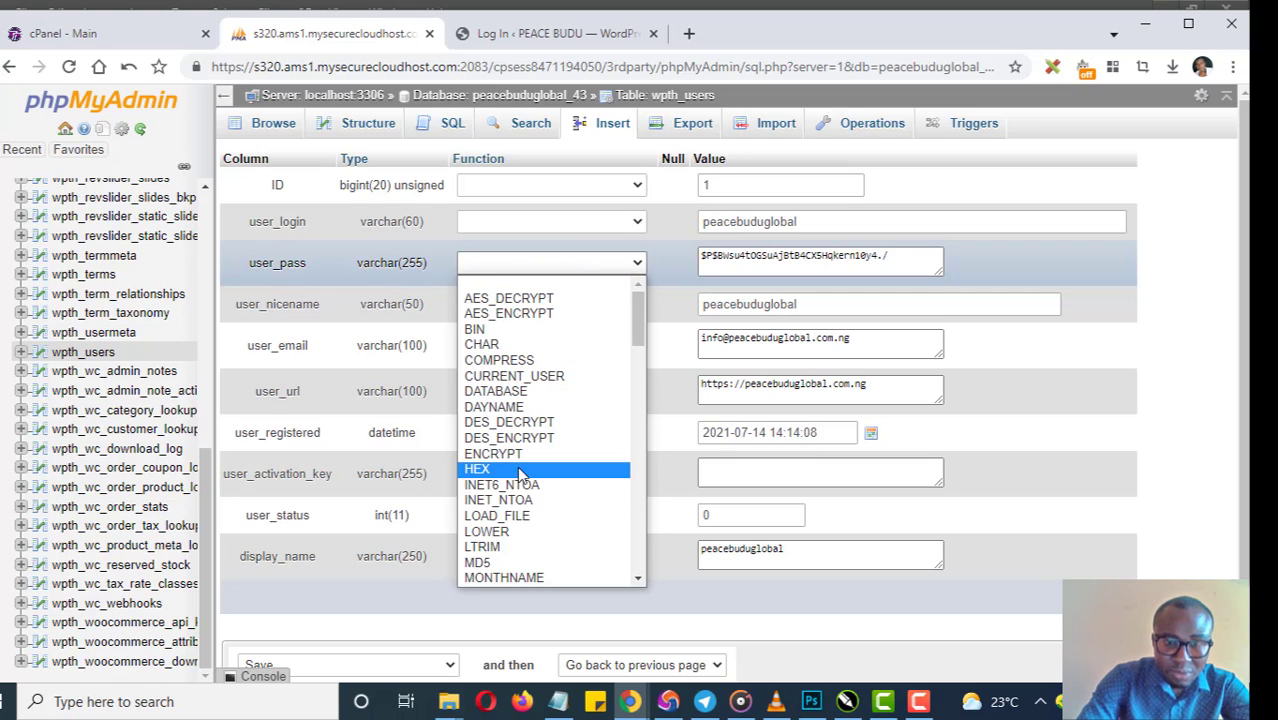
{"action": "left_click", "coordinate": [500, 563]}
{"action": "left_click", "coordinate": [740, 272]}
{"action": "key", "text": "ctrl+a"}
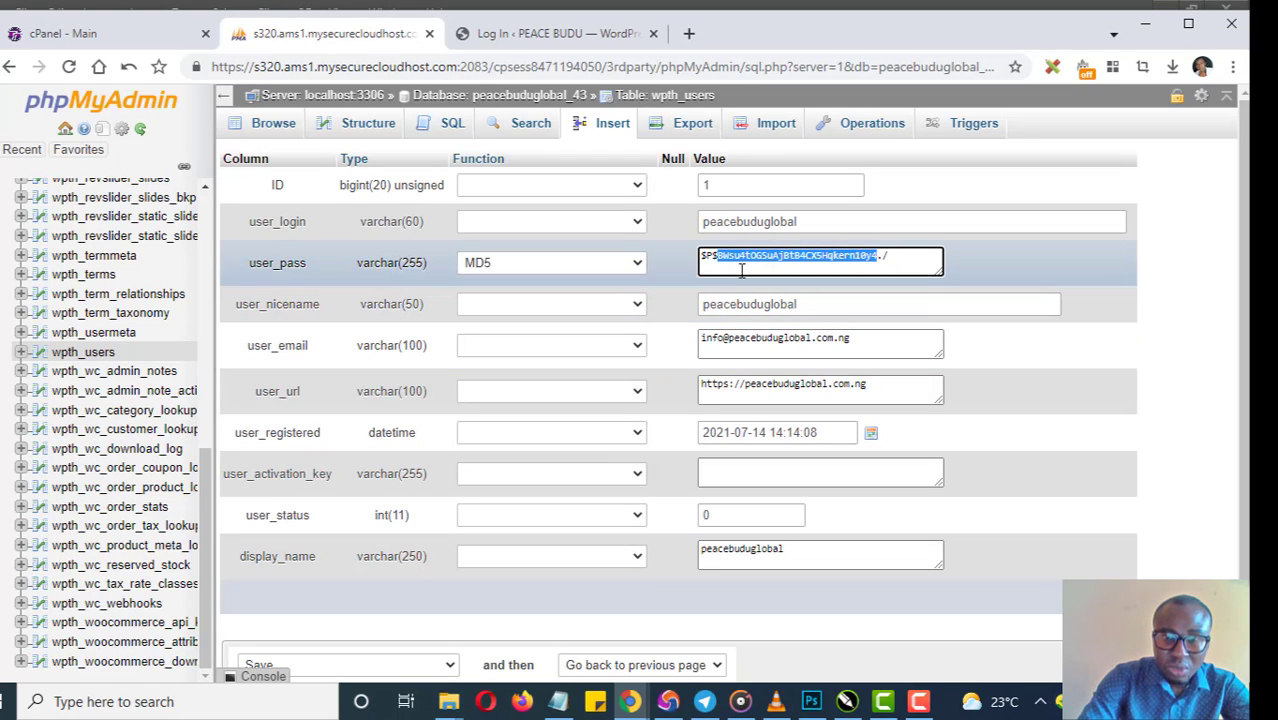
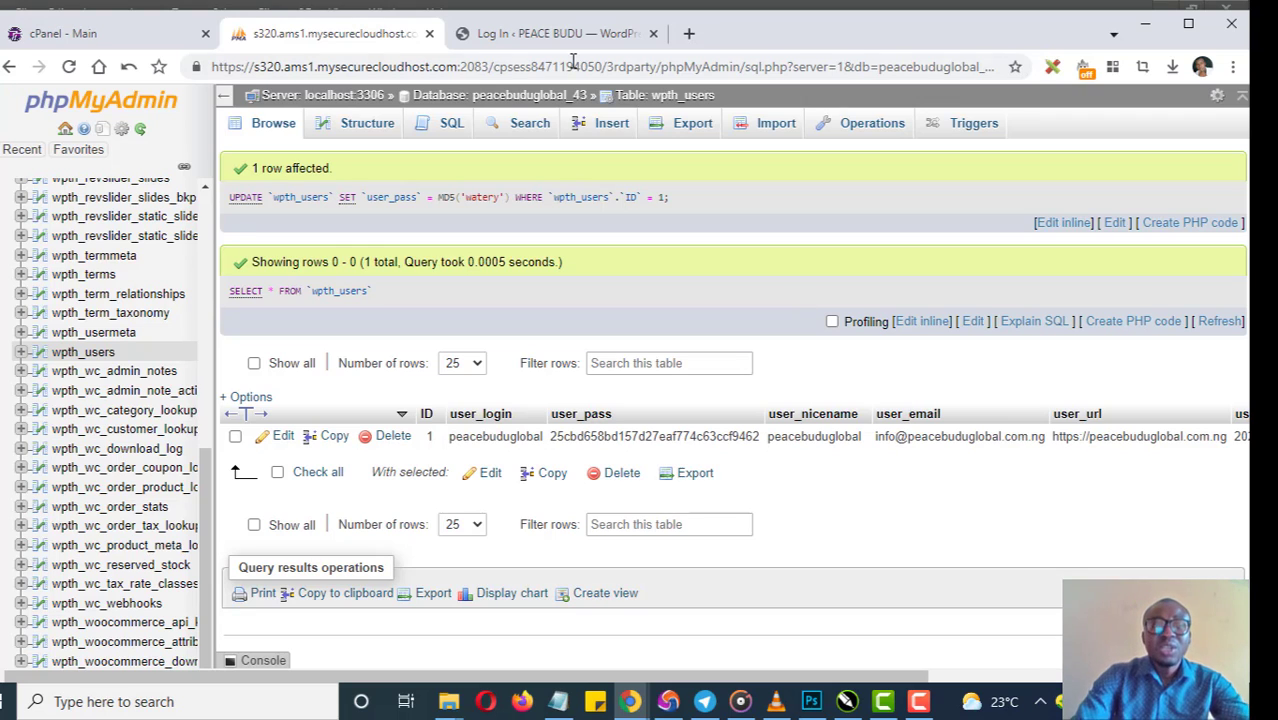
- On the WordPress login page, submit the admin username with the newly reset password
{"action": "left_click", "coordinate": [555, 33]}
{"action": "left_click", "coordinate": [553, 411]}
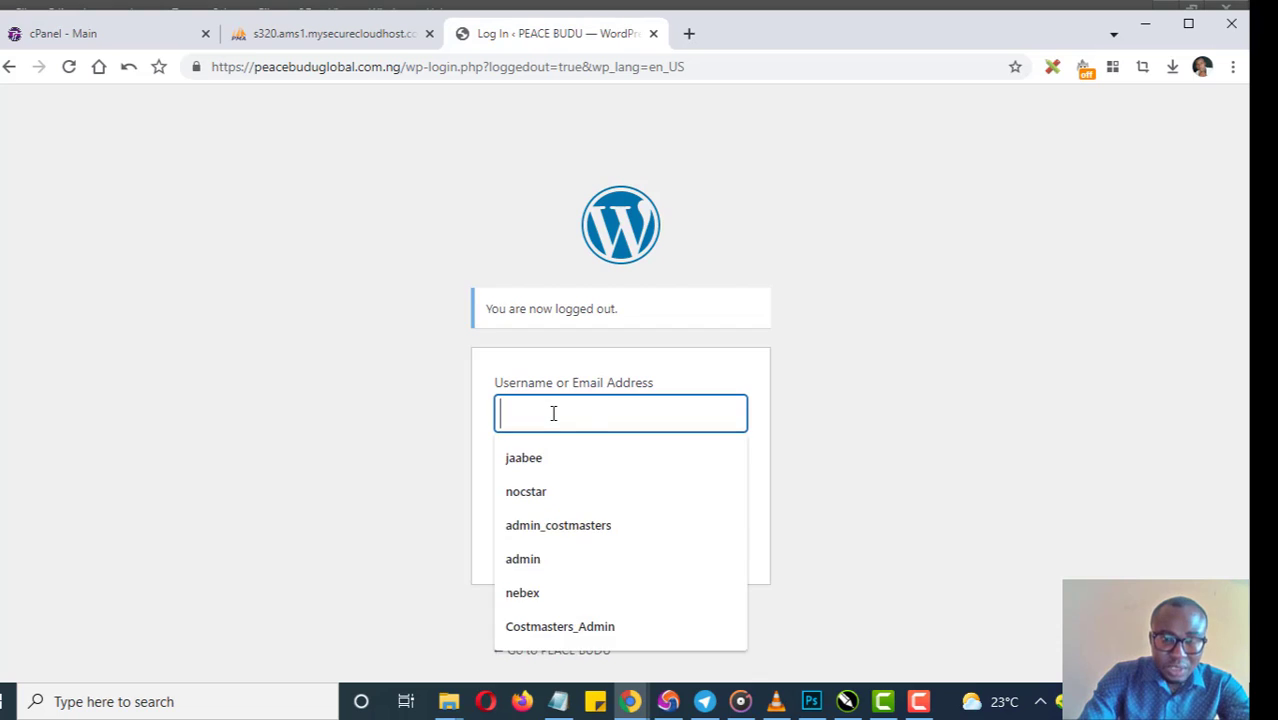
{"action": "type", "text": "peacebuduglobal"}
{"action": "left_click", "coordinate": [566, 502]}
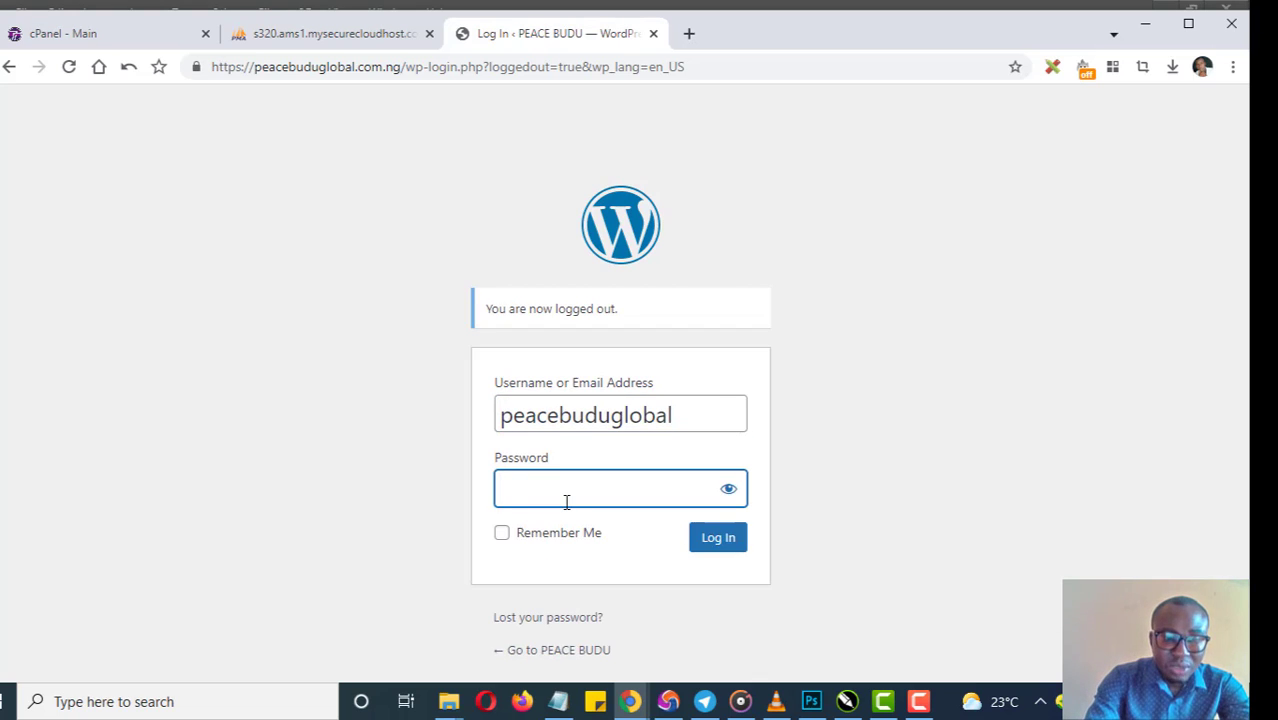
{"action": "type", "text": "******"}
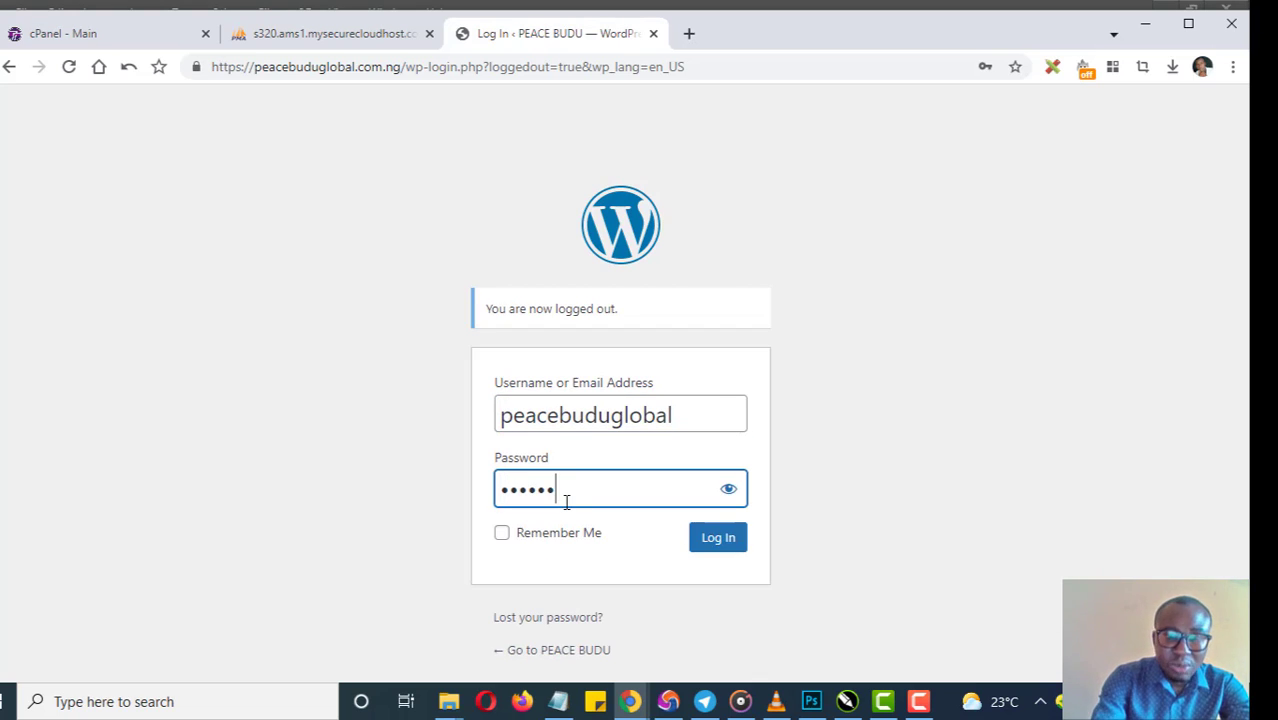
{"action": "left_click", "coordinate": [714, 541]}
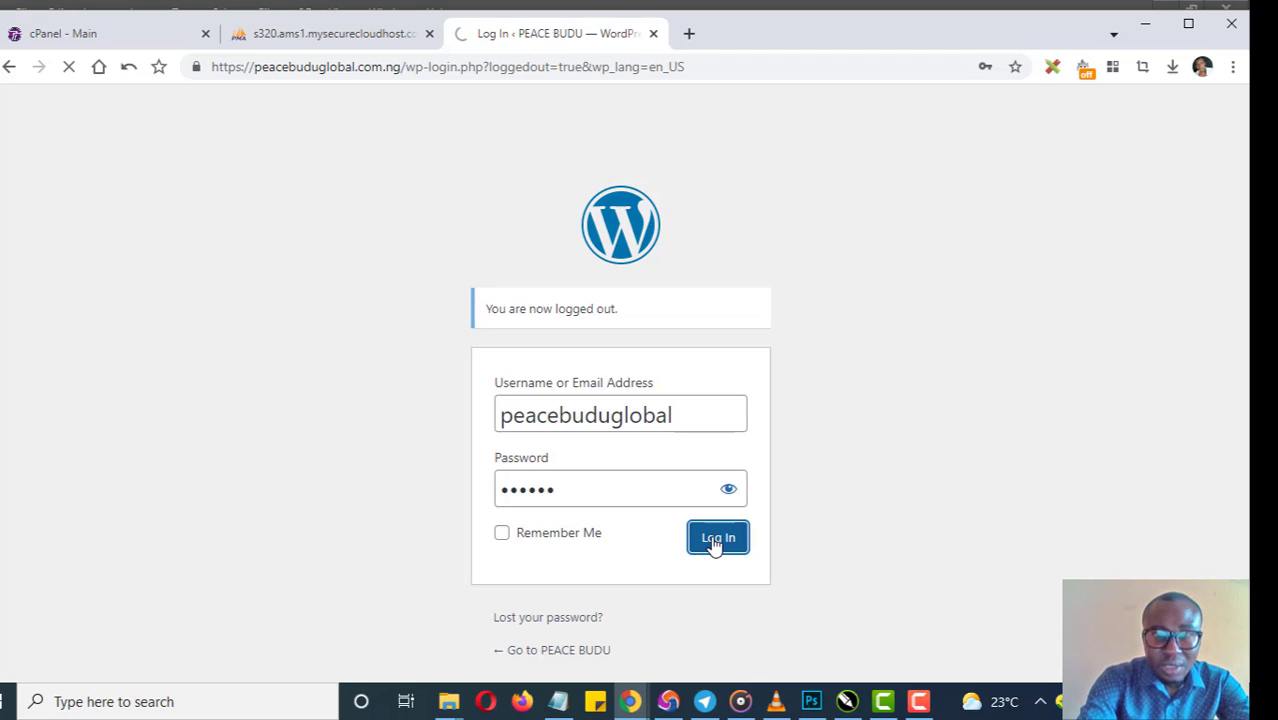